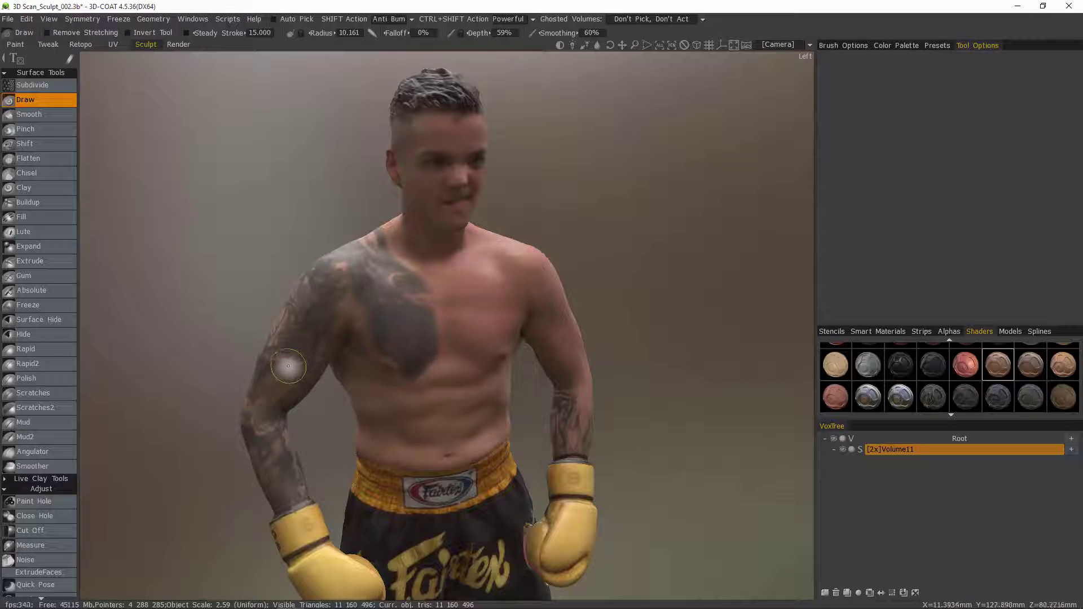
- Activate the Import tool and convert Volume11 to voxels with a required poly count of 10 151 280
scroll(53, 556, down, 5)
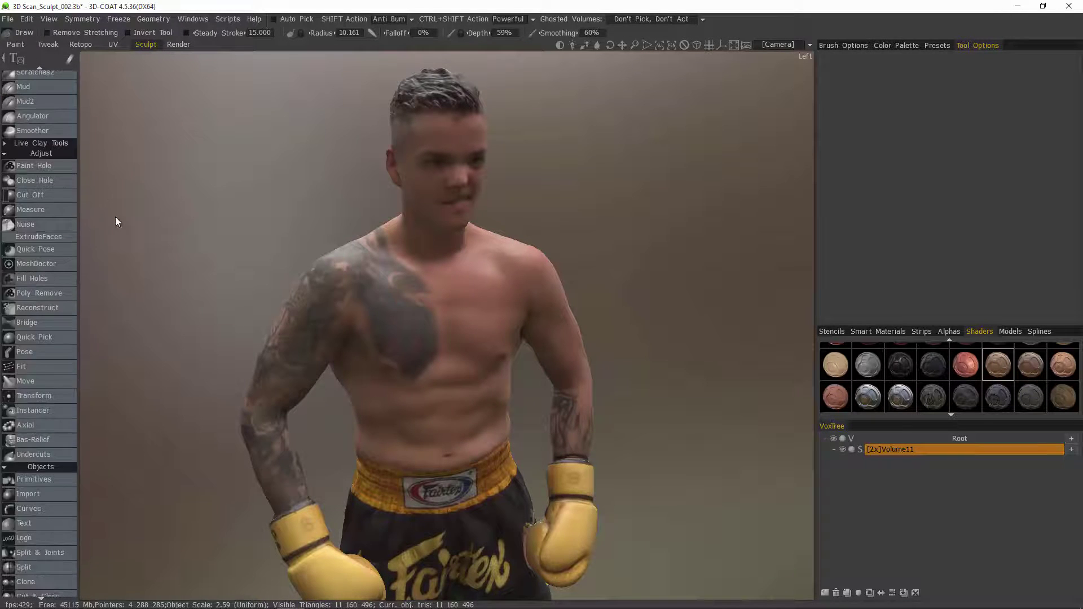
click(42, 496)
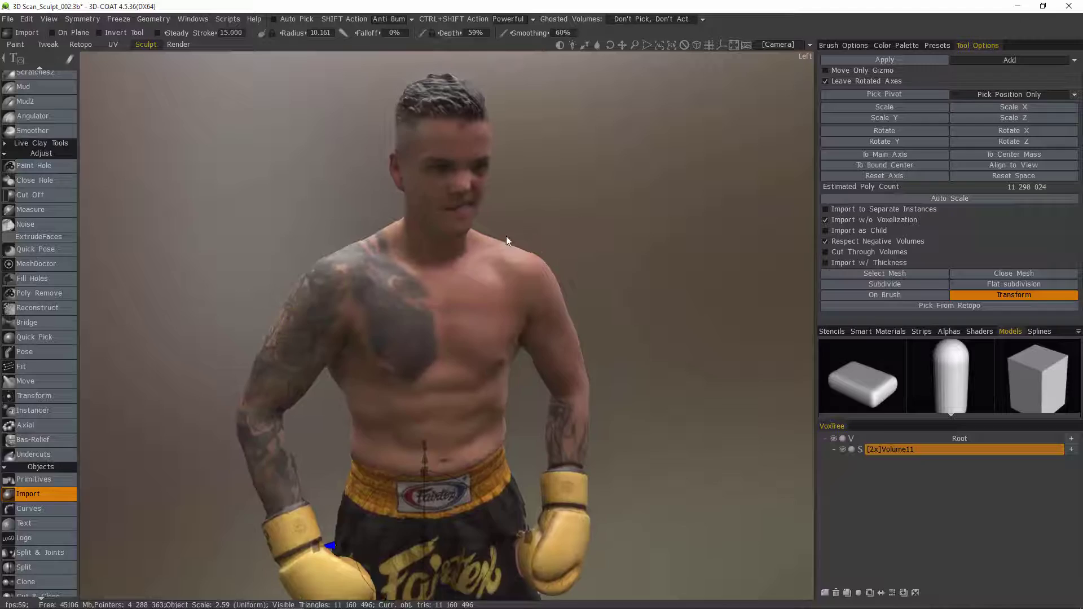
alt+drag(506, 236, 463, 239)
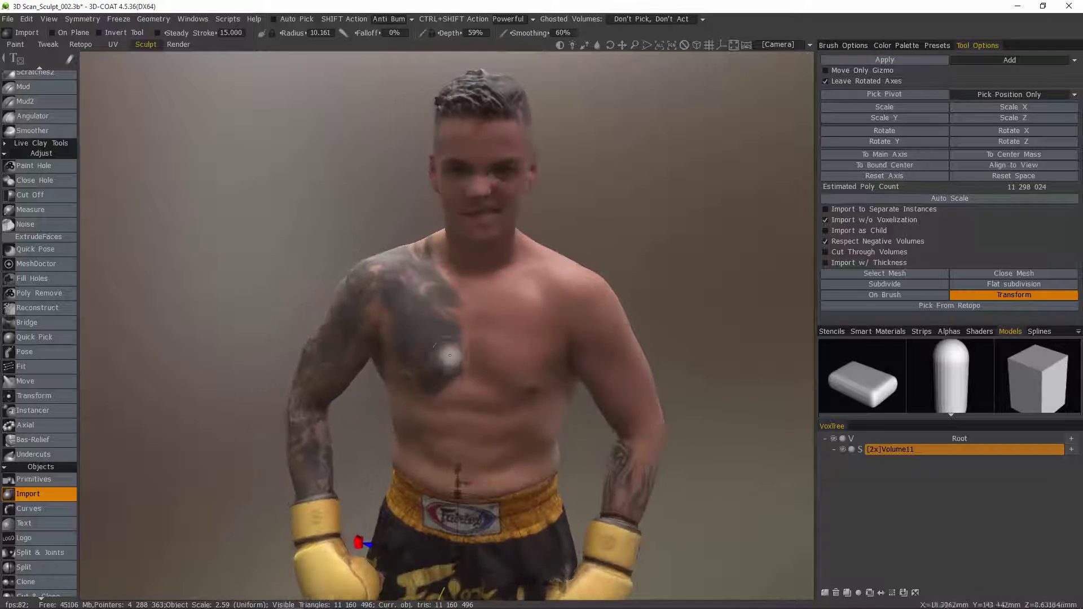
click(861, 449)
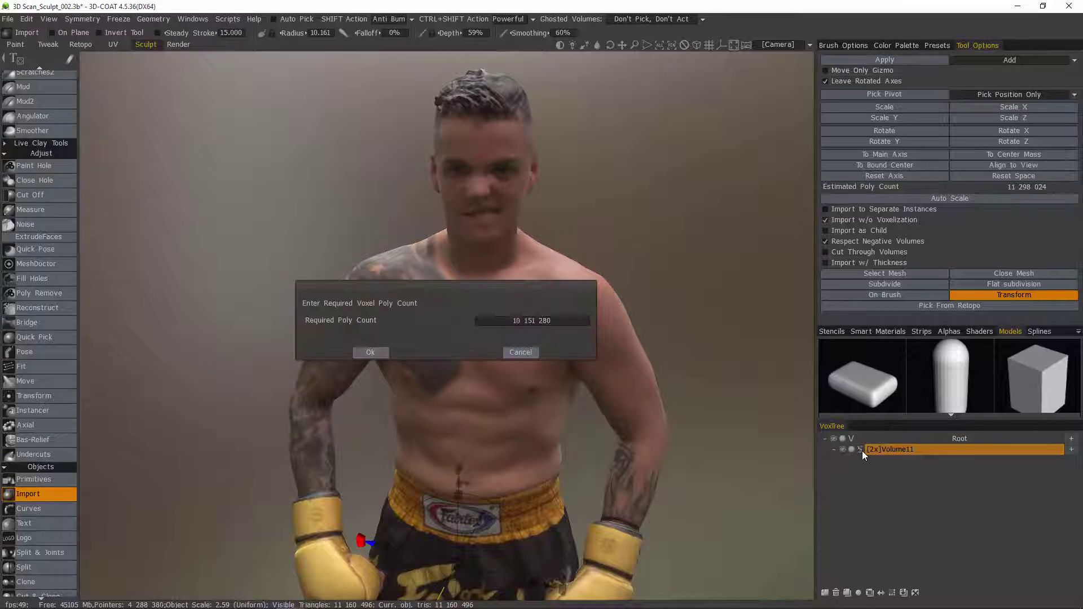
click(369, 353)
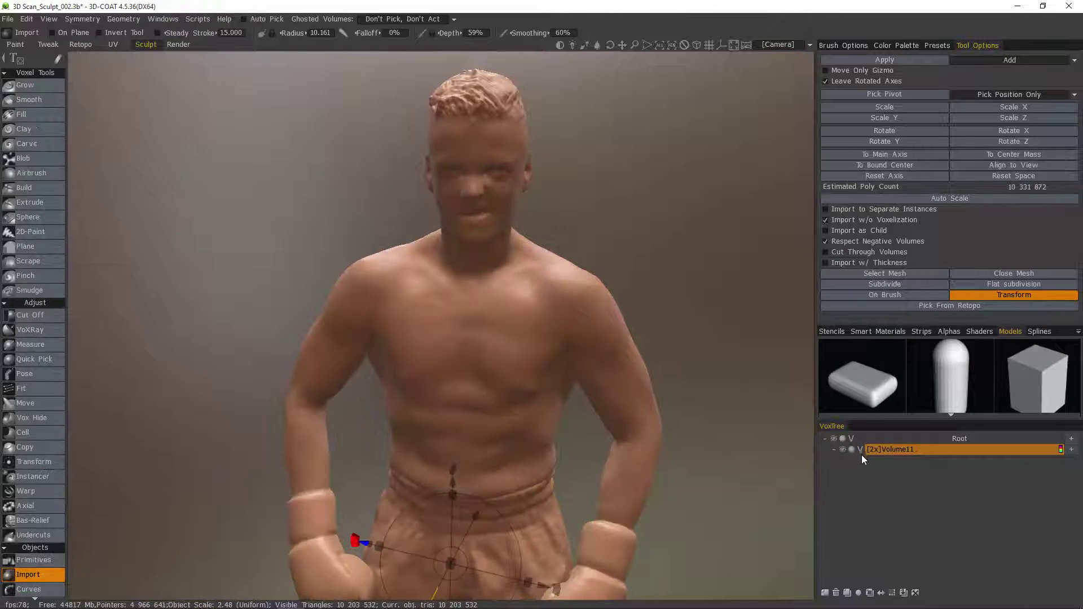
right_drag(426, 380, 483, 313)
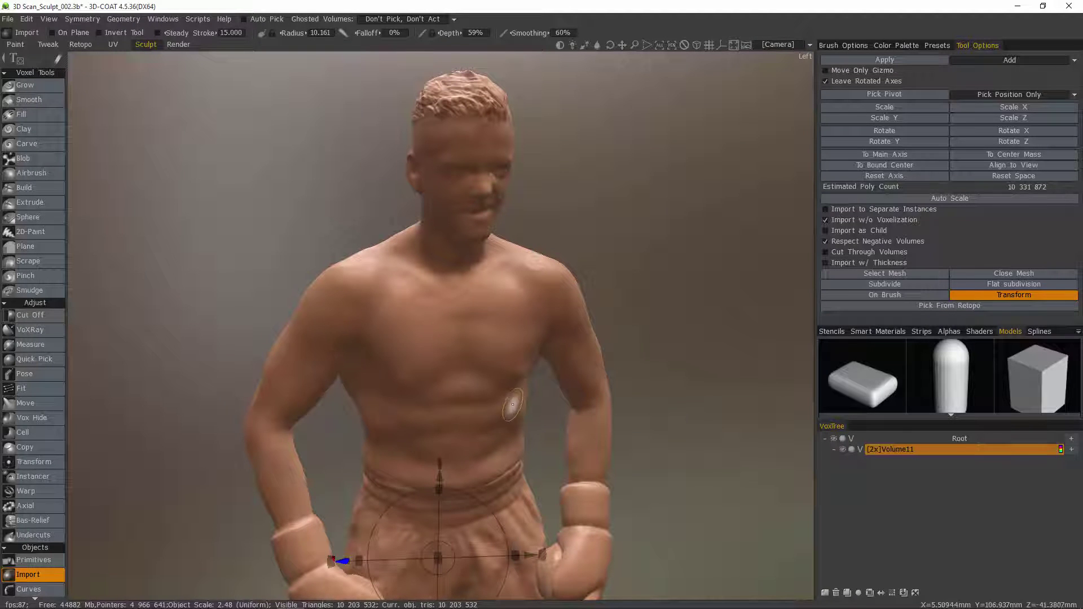
right_click(899, 451)
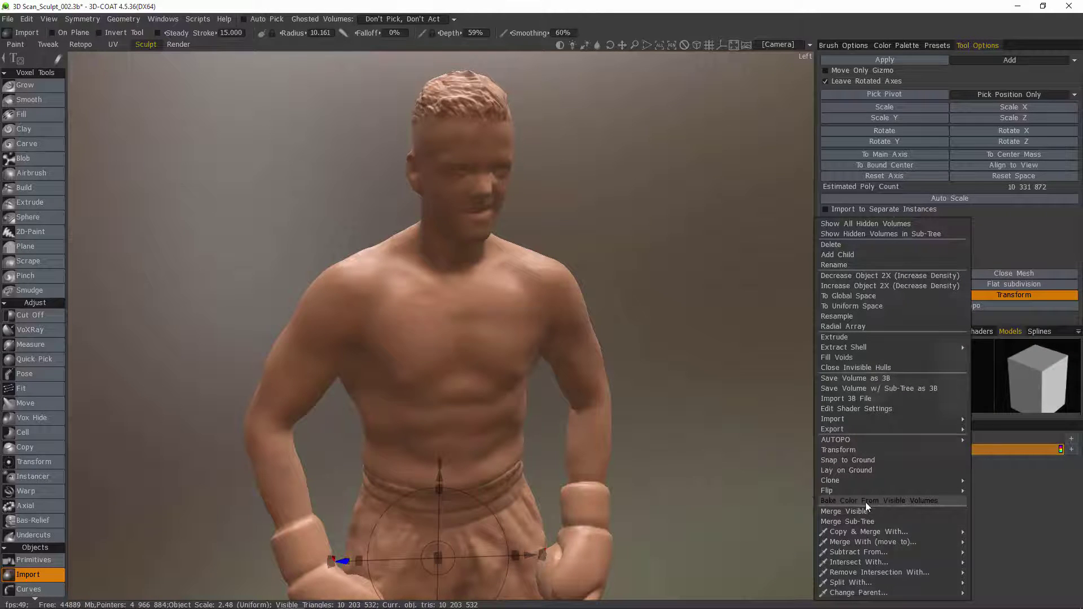
drag(719, 437, 834, 449)
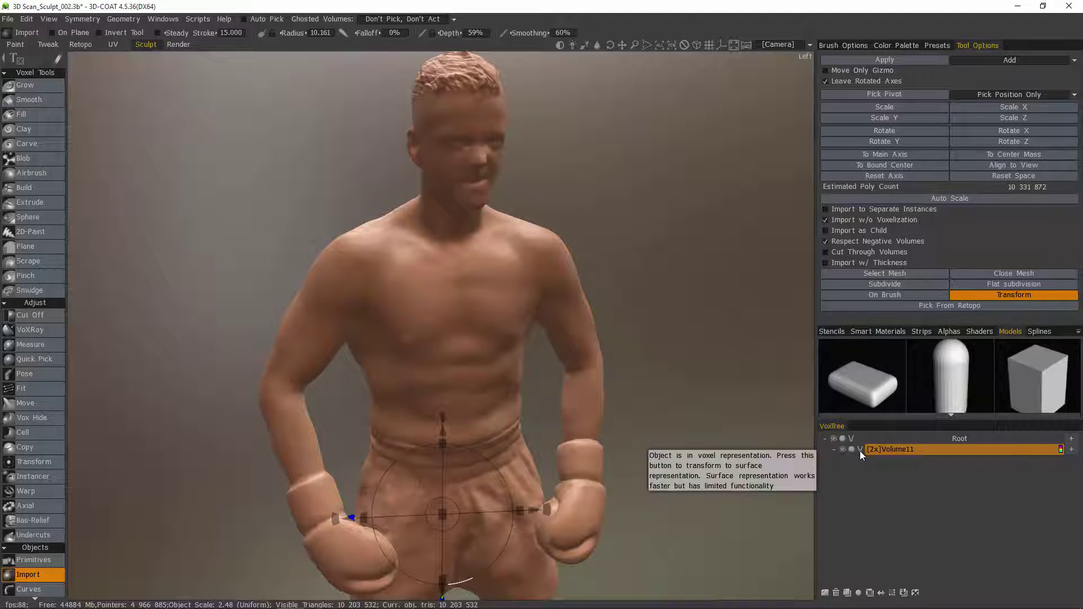
click(1061, 451)
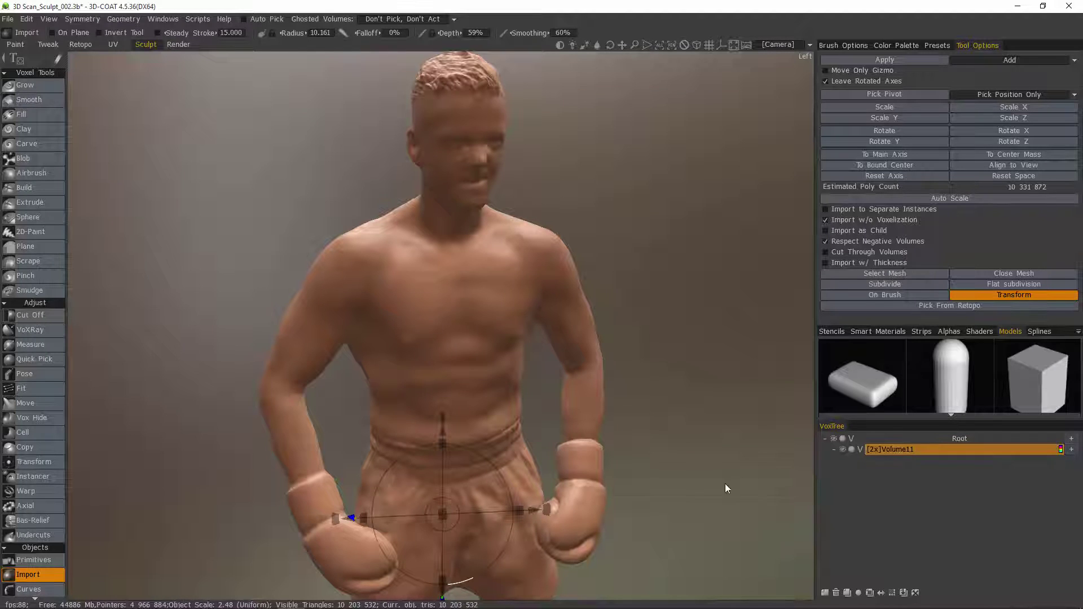
- Convert Volume11 back to surface mode, restoring its stored color with a baking scan depth of 10, and check it from front and back
click(861, 449)
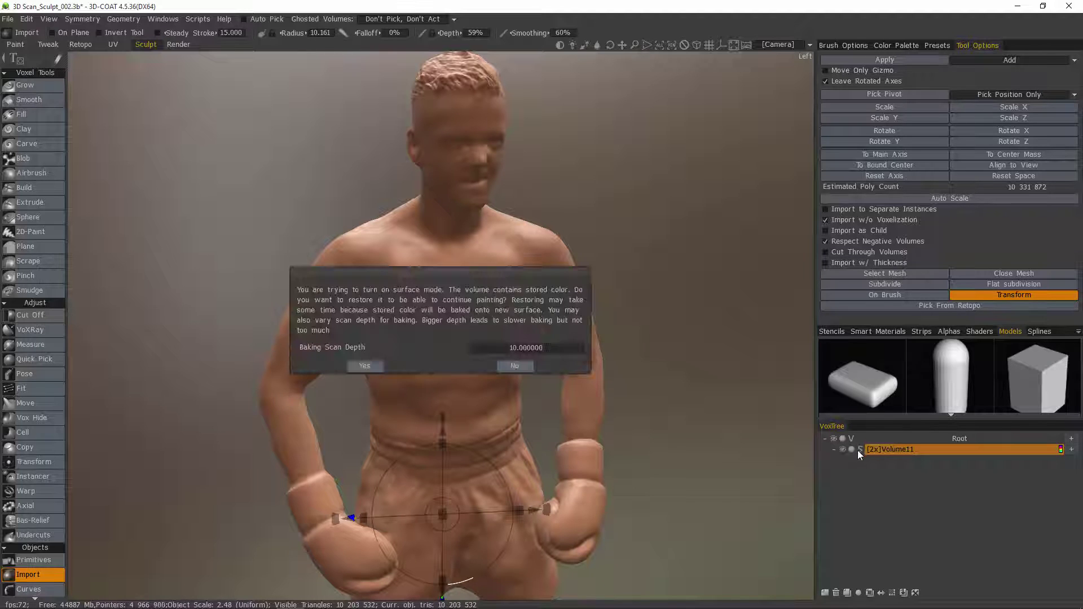
click(365, 367)
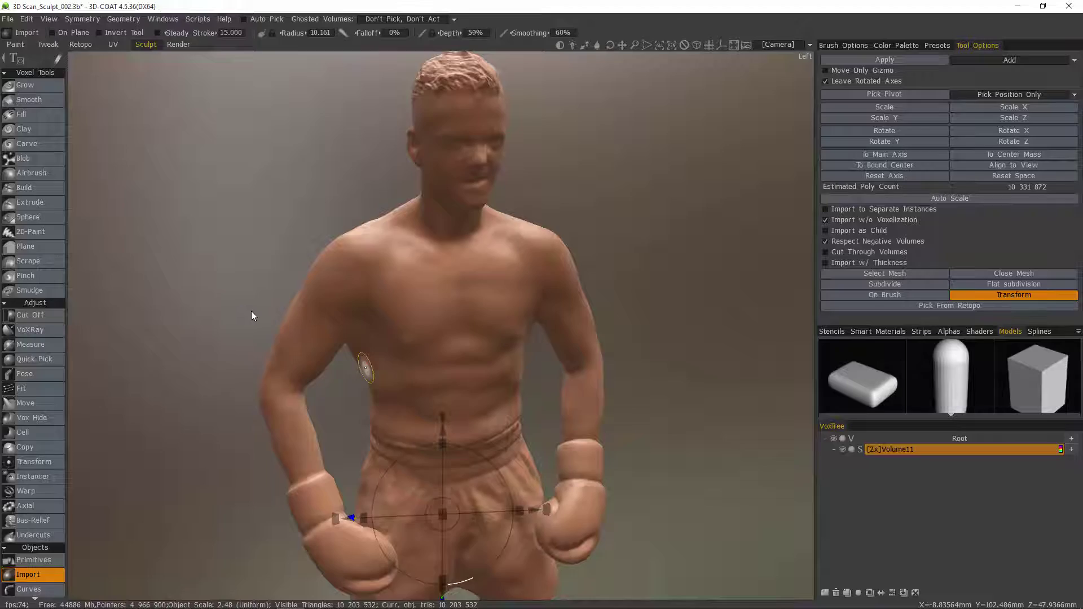
drag(299, 316, 568, 346)
right_drag(569, 346, 583, 185)
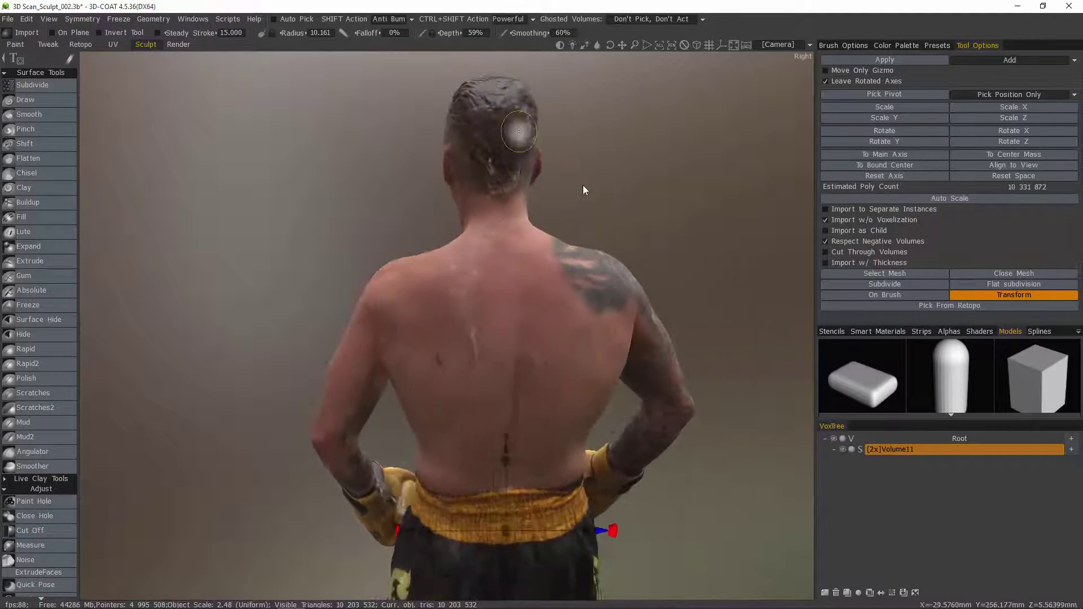
drag(583, 186, 472, 318)
right_drag(472, 318, 592, 277)
drag(593, 277, 529, 364)
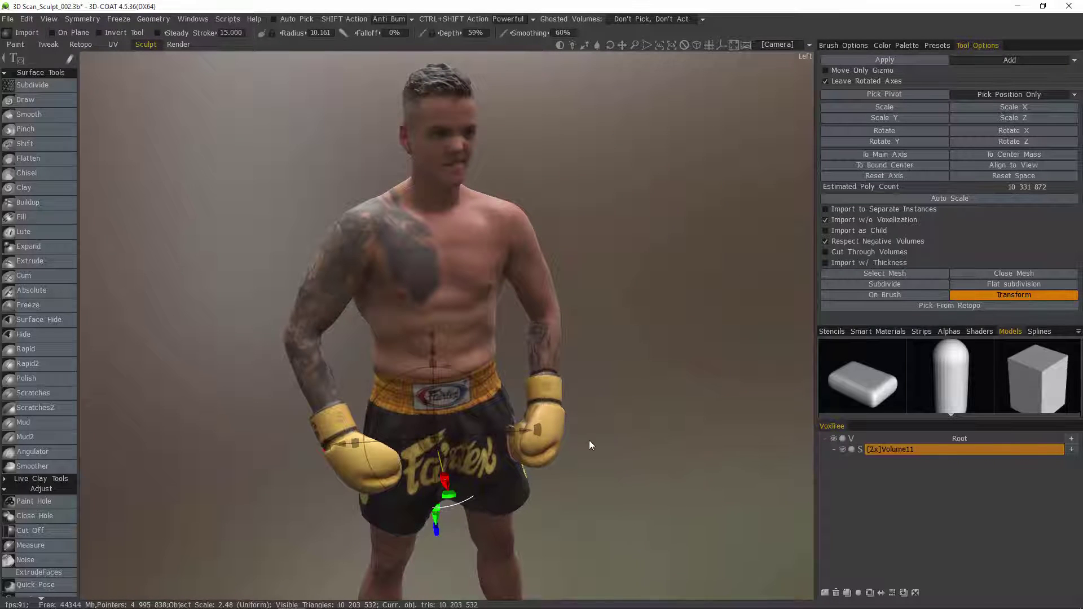
- Strip the painted color from the scan in the Paint workspace and return to the Sculpt workspace
click(16, 44)
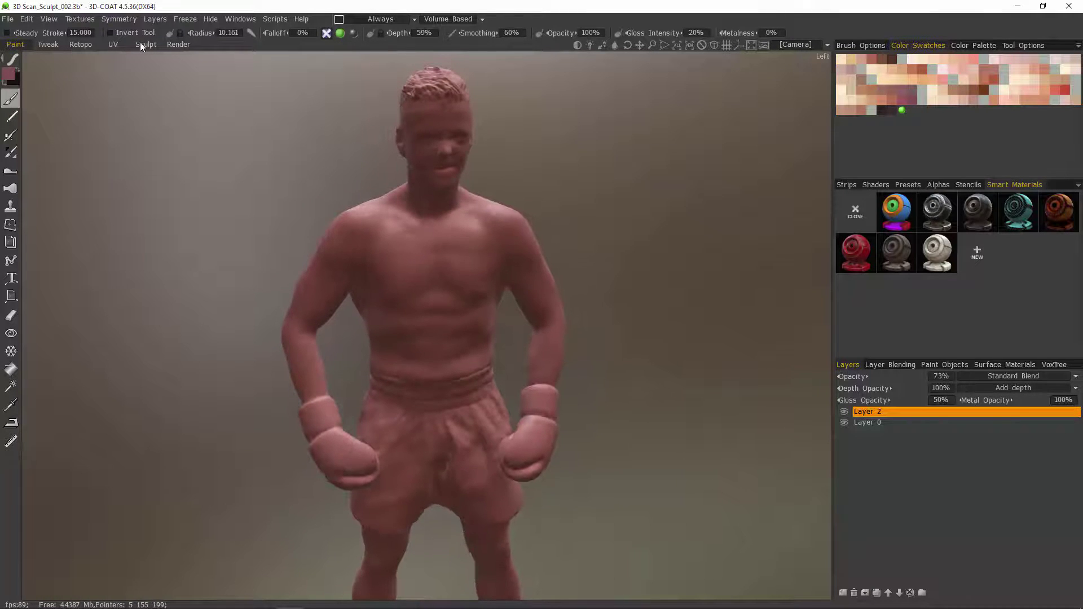
click(148, 44)
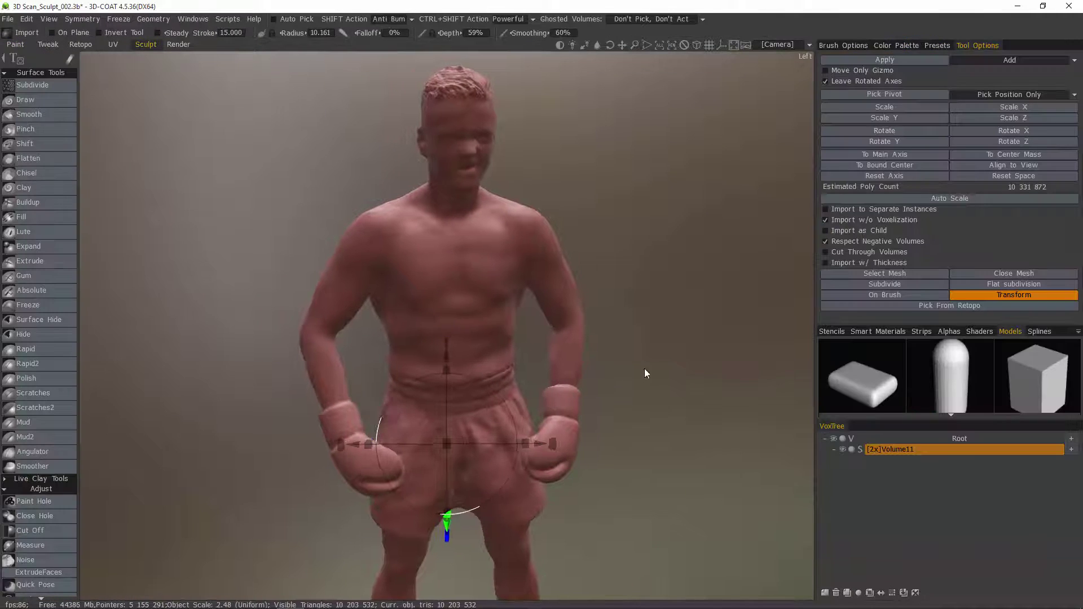
mouse_move(645, 368)
mouse_down()
mouse_move(635, 361)
mouse_move(660, 419)
mouse_up()
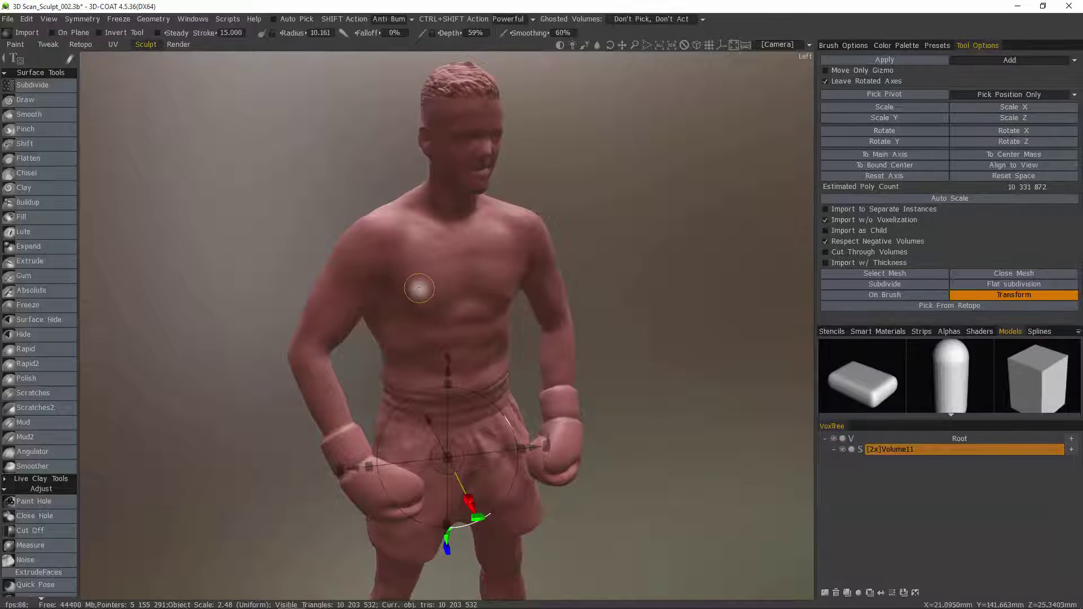
alt+drag(419, 290, 367, 289)
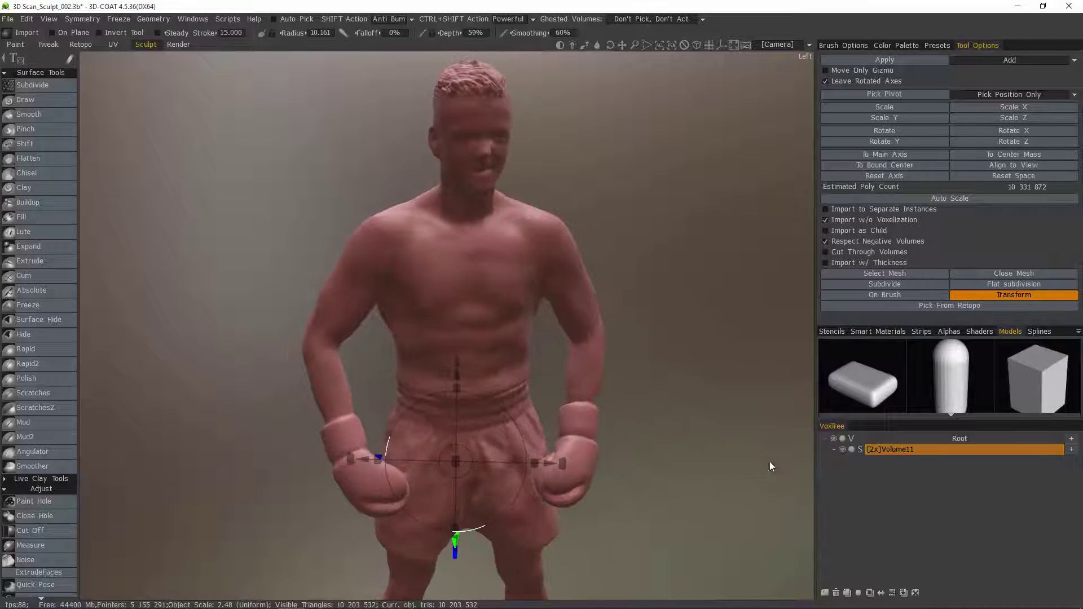
right_click(896, 449)
mouse_move(900, 450)
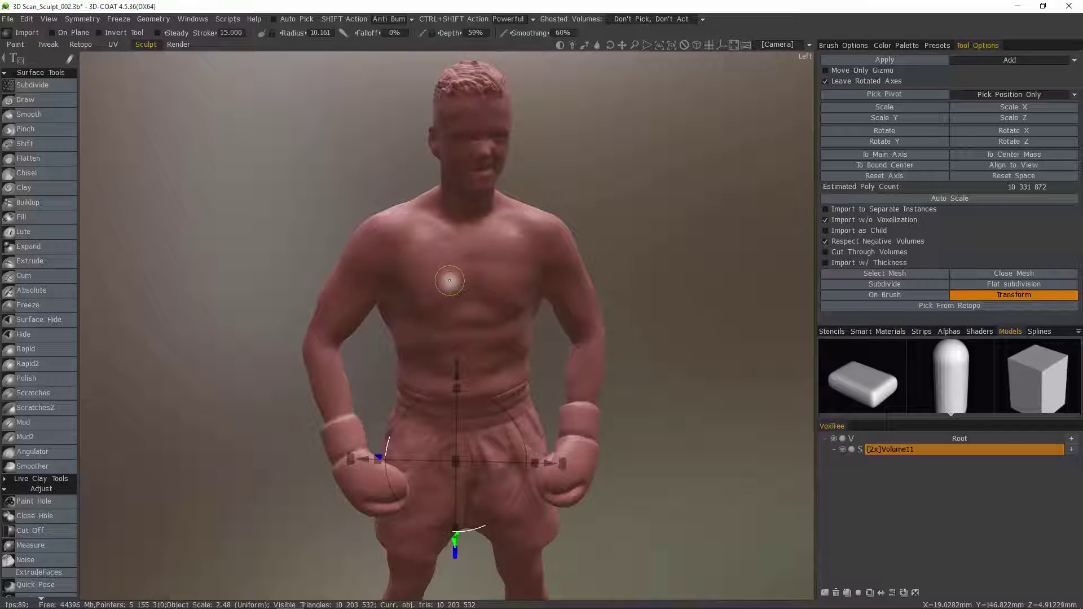
right_click(898, 450)
mouse_move(904, 450)
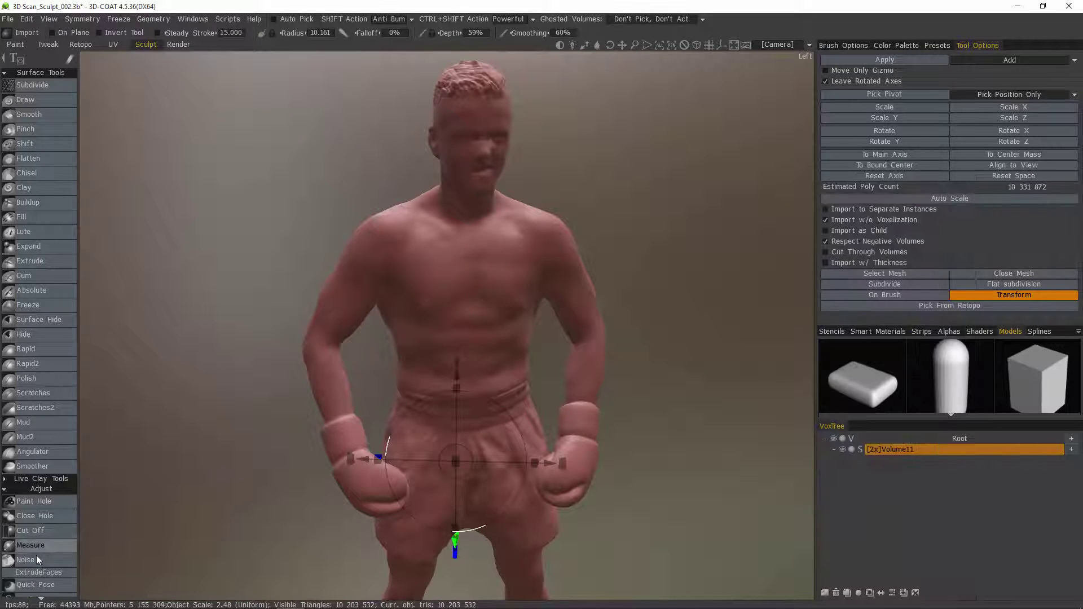
- Add a new volume and import the SubD_BaseMesh.obj mesh into it without voxelization
scroll(36, 556, down, 8)
scroll(34, 467, down, 2)
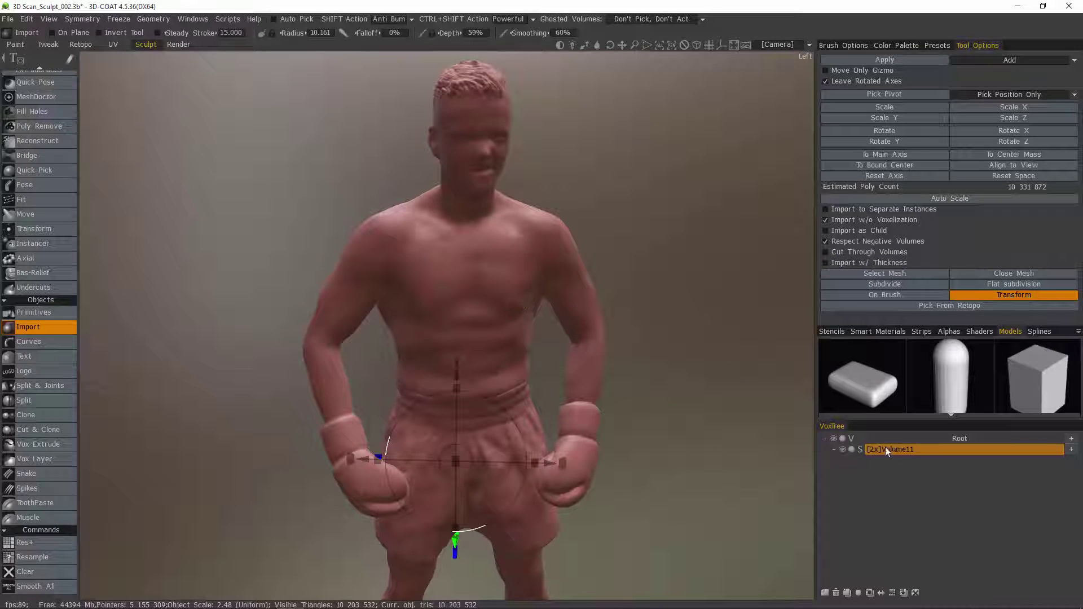
click(825, 593)
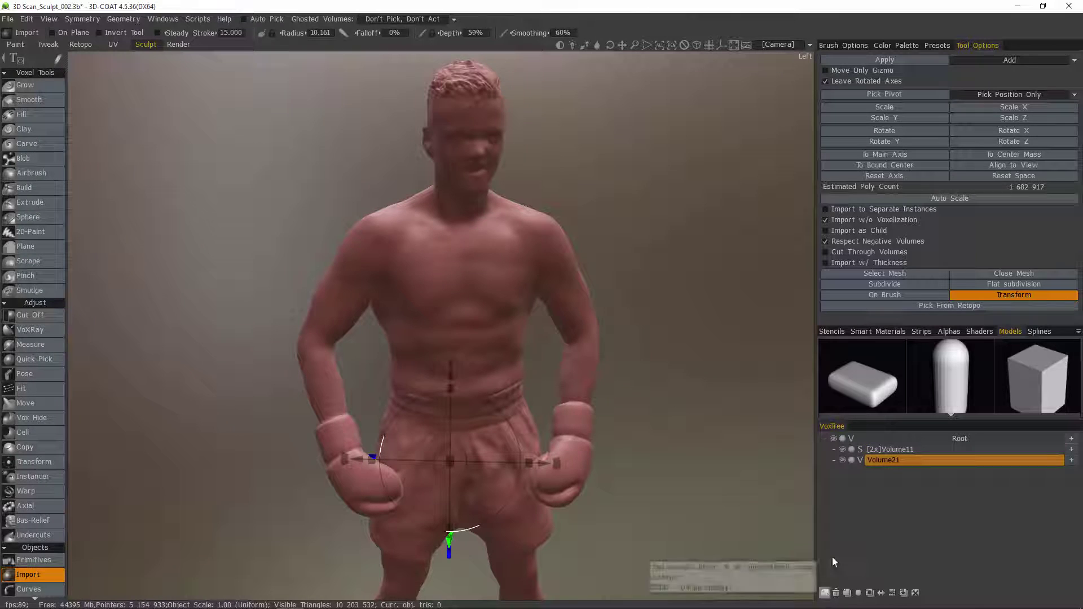
click(887, 462)
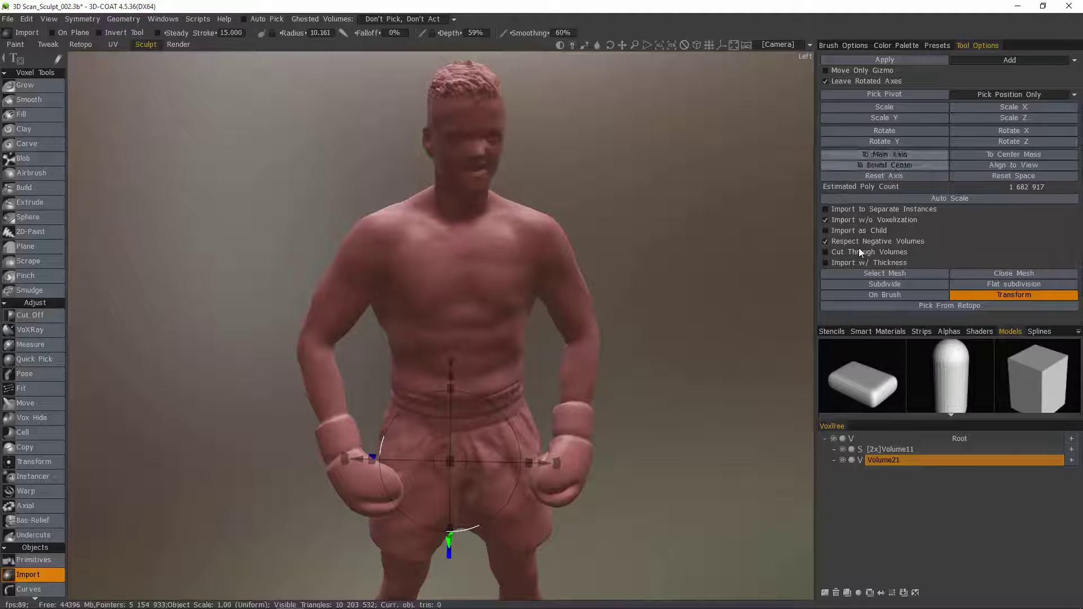
click(889, 276)
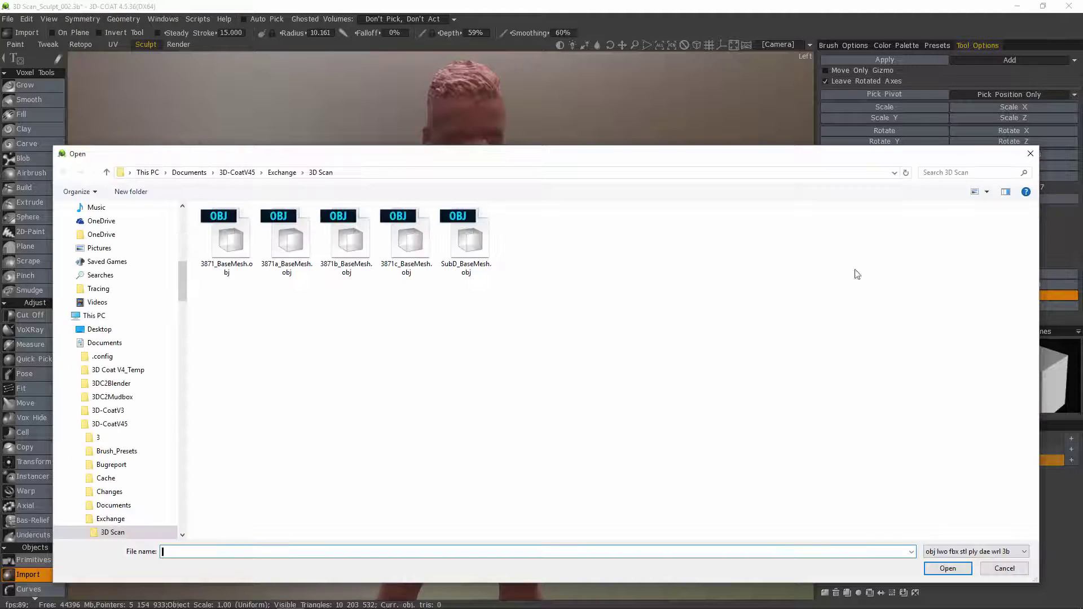
double_click(470, 240)
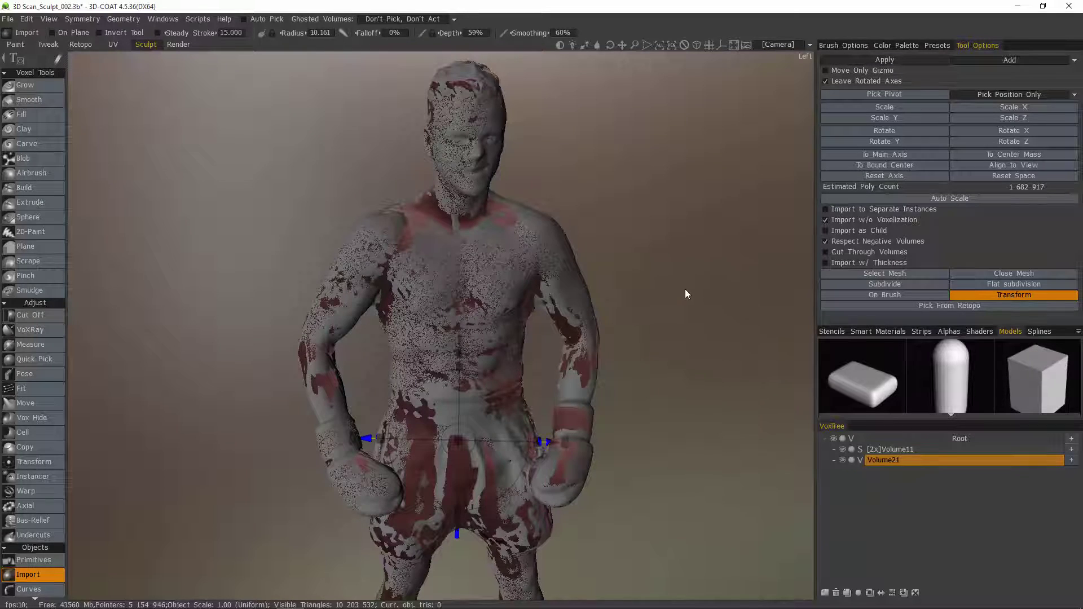
key(Return)
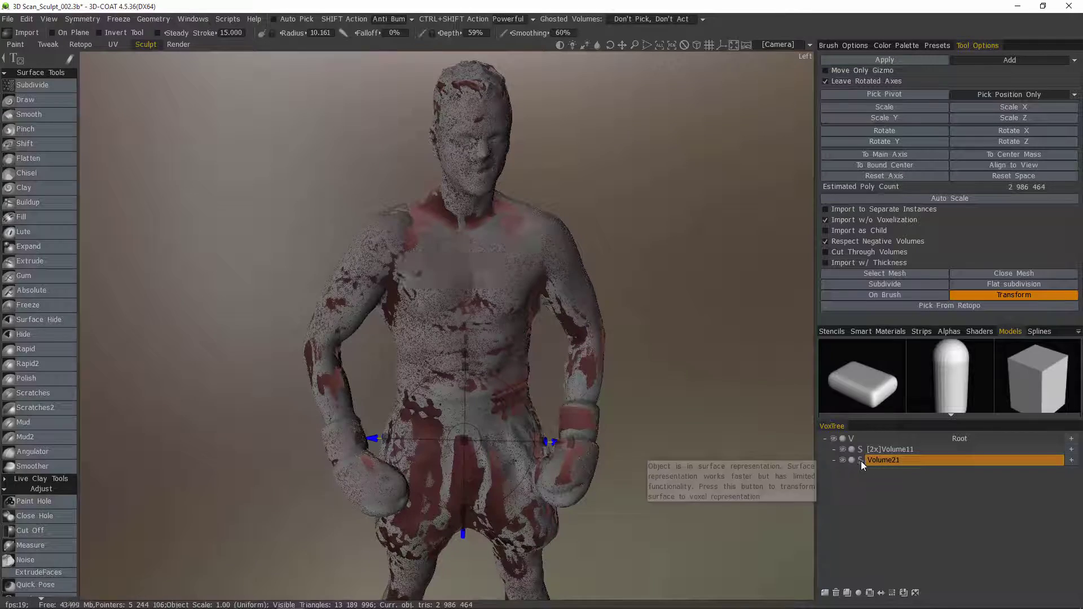
- Switch to the Draw tool and compare the imported Volume21 with Volume11 by isolating each one
click(887, 461)
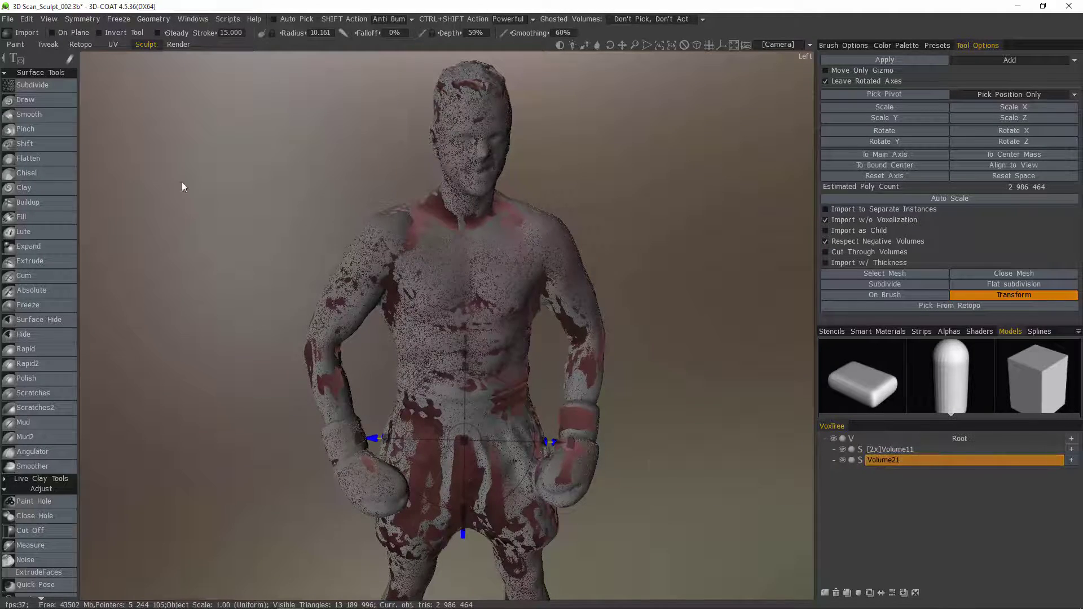
click(38, 99)
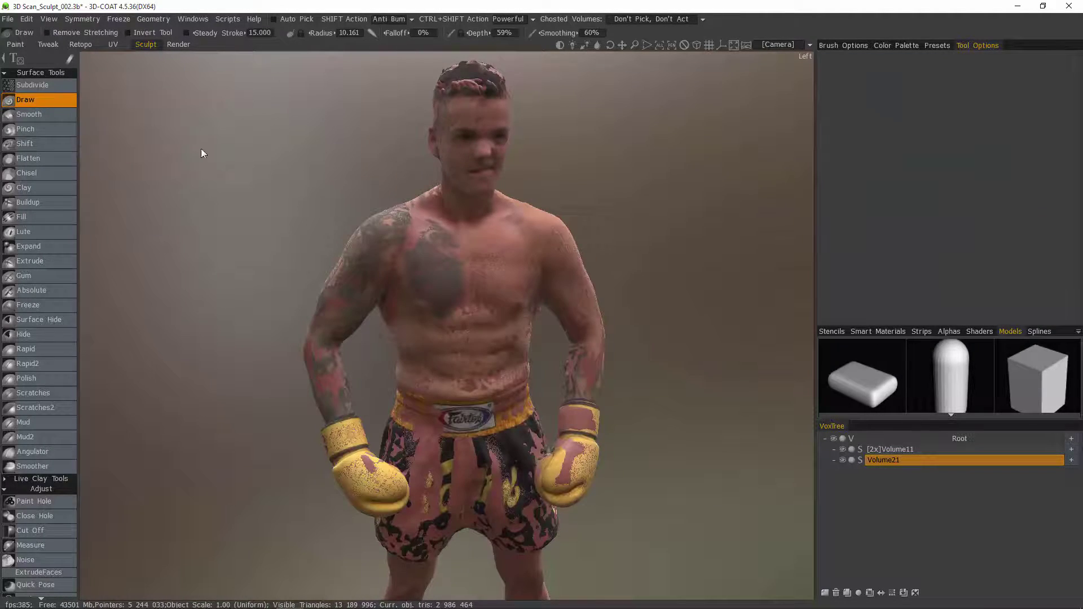
click(843, 450)
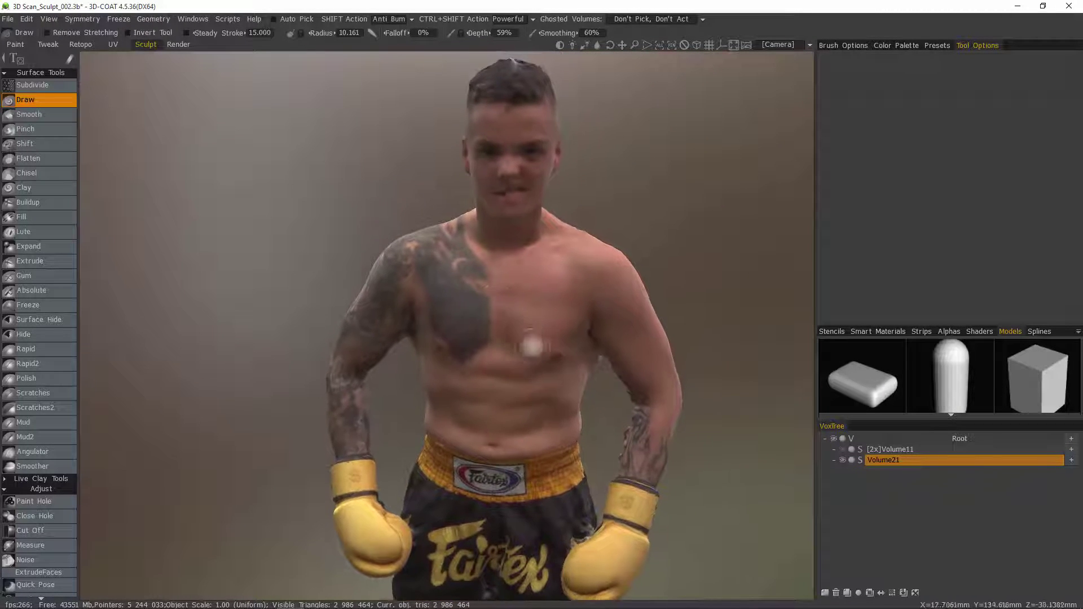
click(843, 460)
click(842, 449)
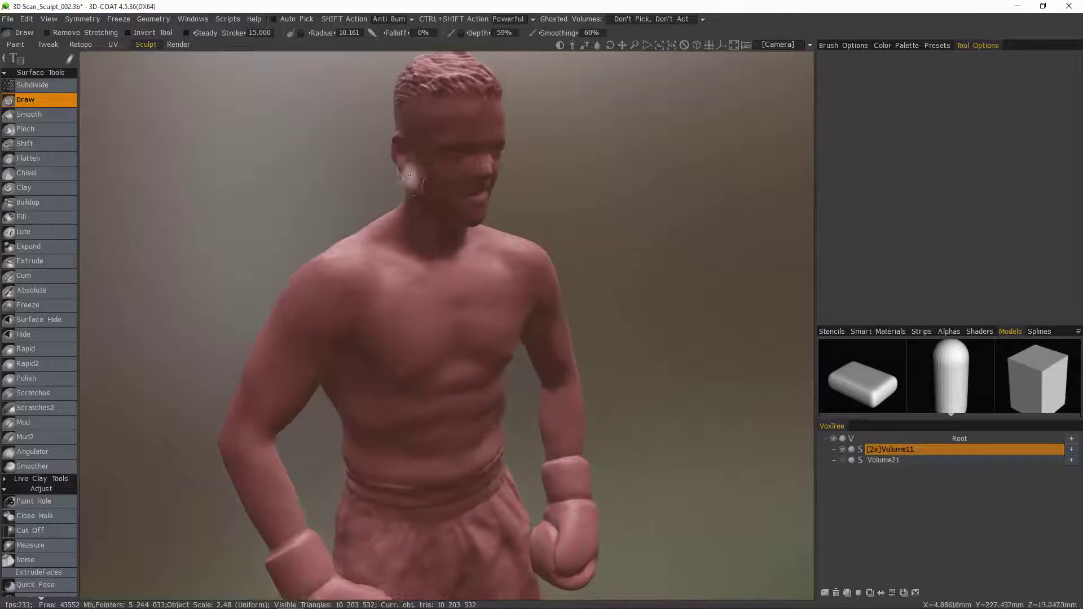
mouse_move(387, 341)
middle_down()
mouse_move(191, 271)
mouse_move(411, 351)
middle_up()
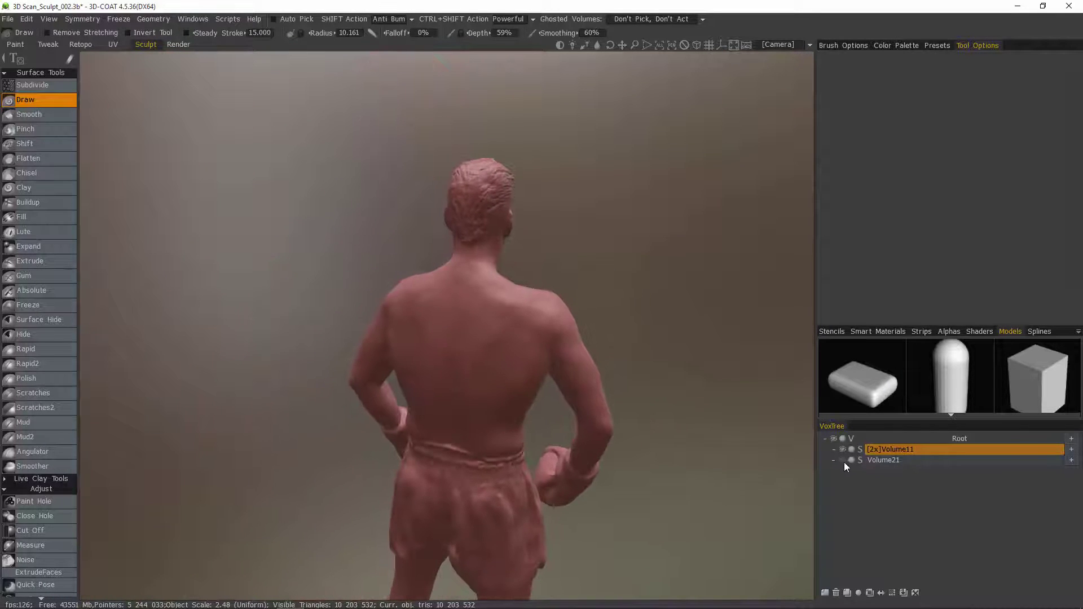
- Show Volume21 again and bake color from the visible volumes onto Volume11 with a scan depth of 10
click(843, 460)
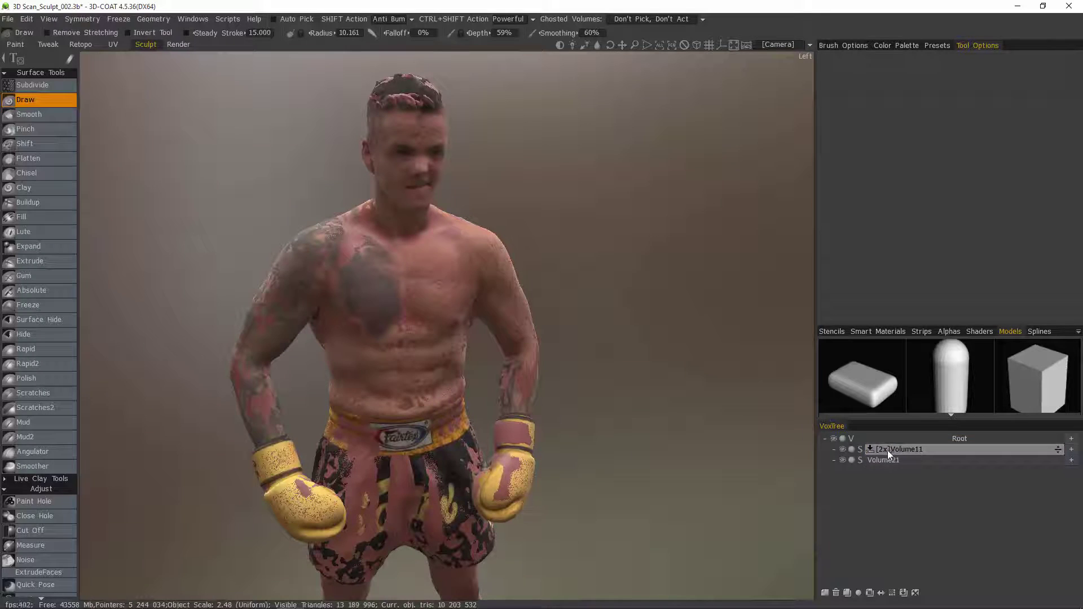
click(881, 450)
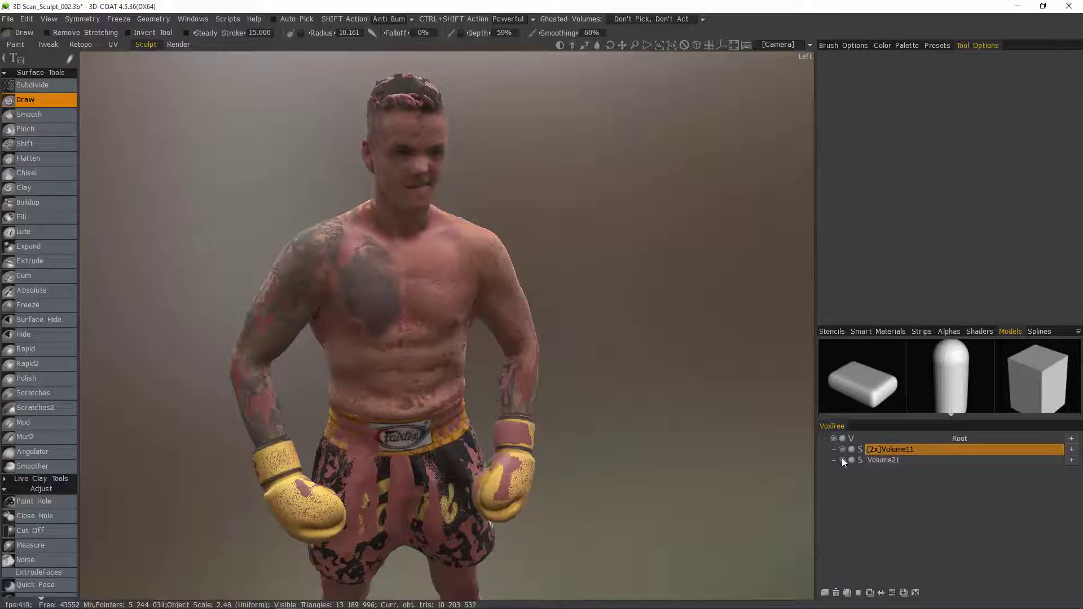
right_click(896, 451)
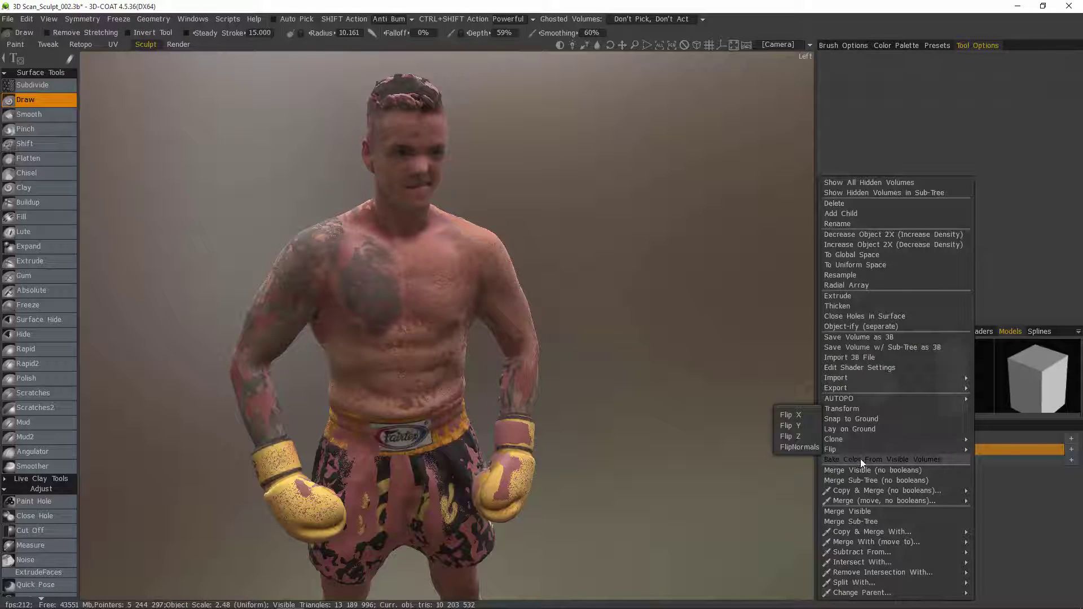
click(845, 459)
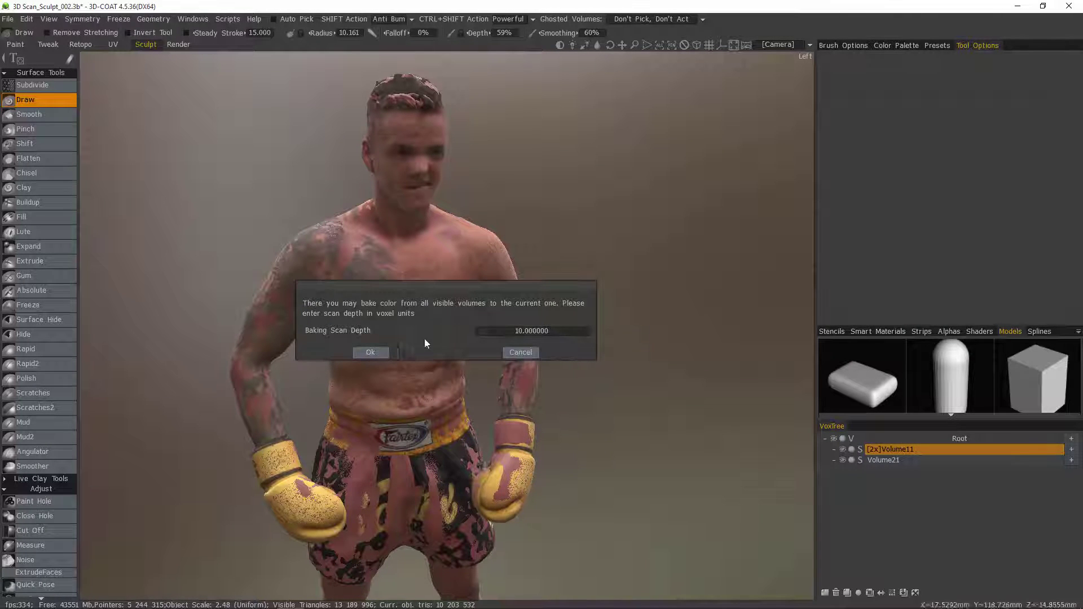
drag(443, 288, 657, 115)
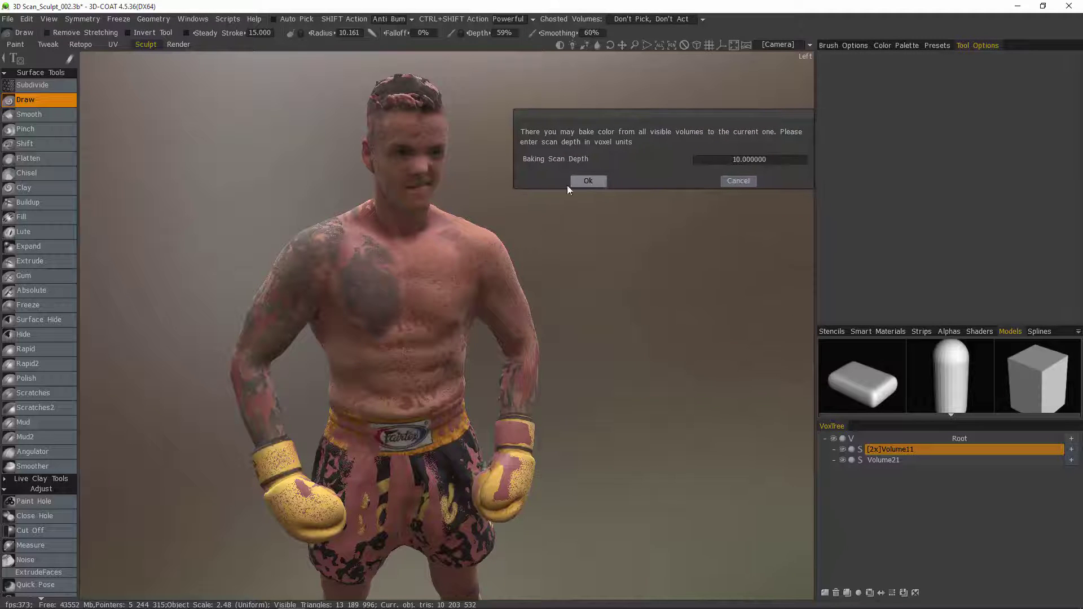
click(595, 180)
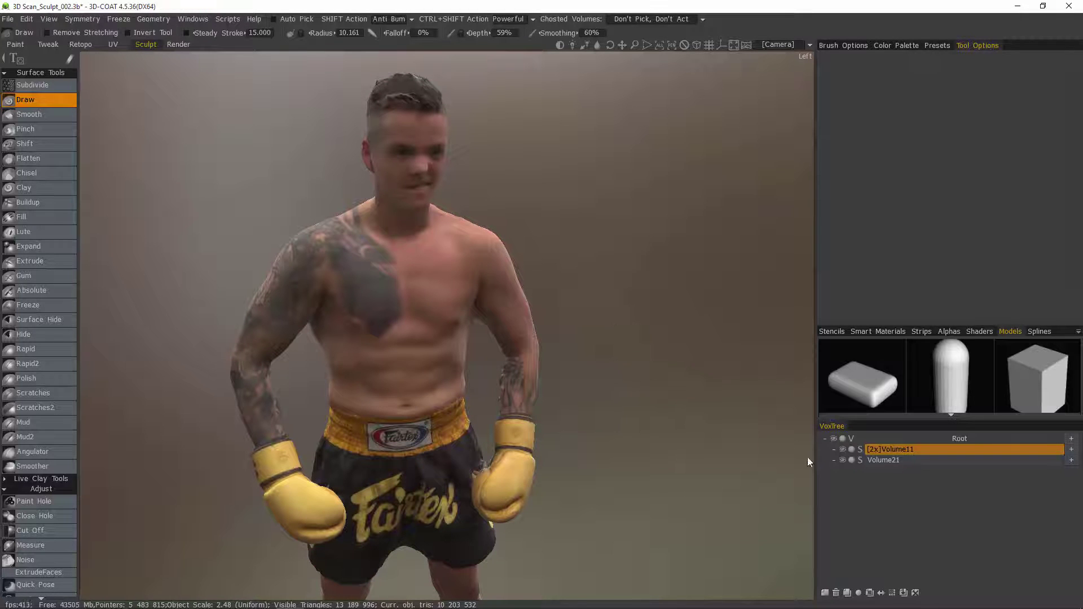
- Hide Volume21 and inspect the baked color on Volume11 from the front and back
click(853, 461)
click(842, 460)
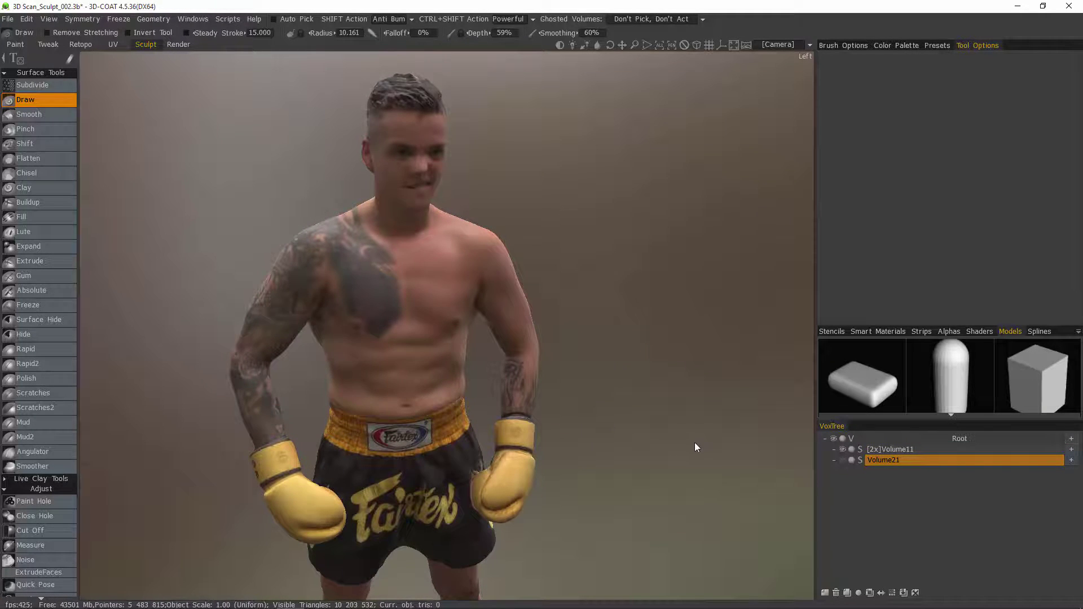
mouse_move(695, 442)
right_down()
mouse_move(453, 321)
mouse_move(326, 307)
mouse_move(397, 219)
mouse_move(314, 345)
mouse_move(416, 375)
mouse_move(394, 363)
mouse_move(394, 338)
mouse_move(477, 166)
right_up()
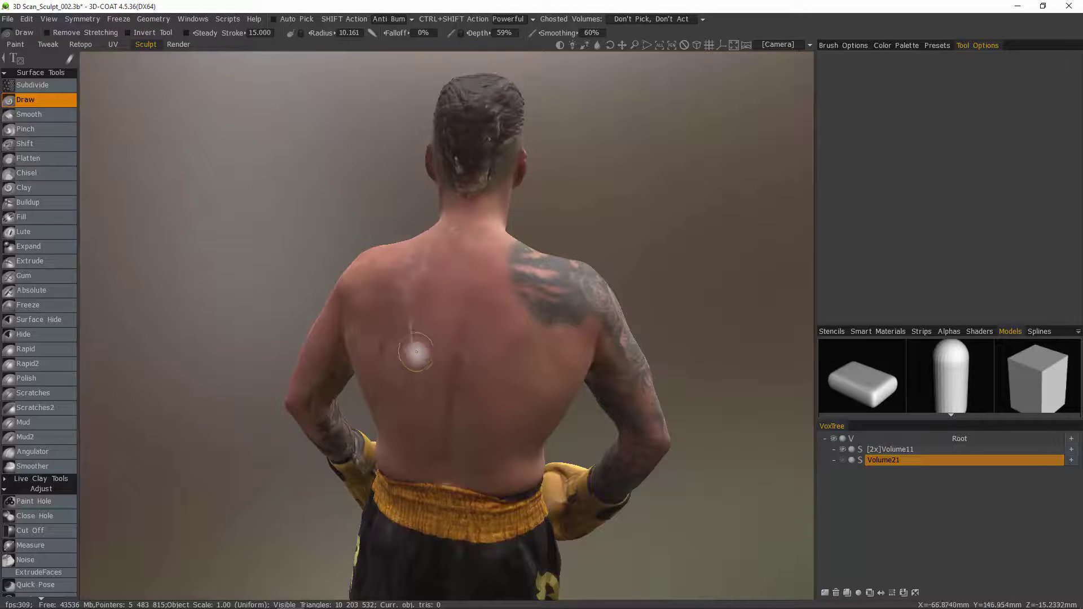
scroll(434, 461, down, 3)
alt+drag(434, 461, 456, 367)
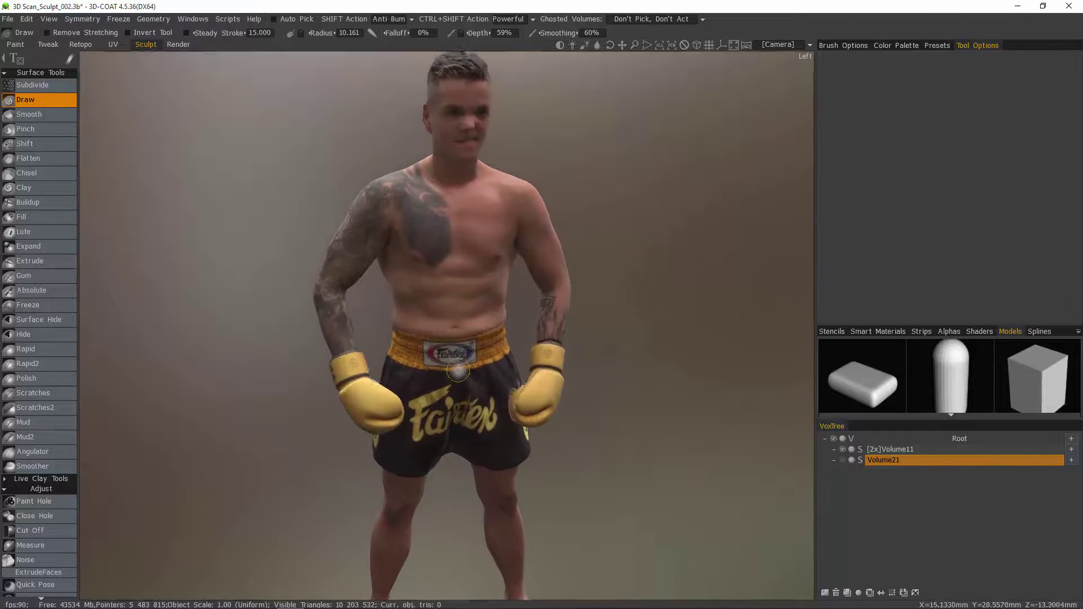
alt+drag(405, 167, 461, 128)
right_drag(419, 222, 406, 376)
drag(890, 458, 894, 458)
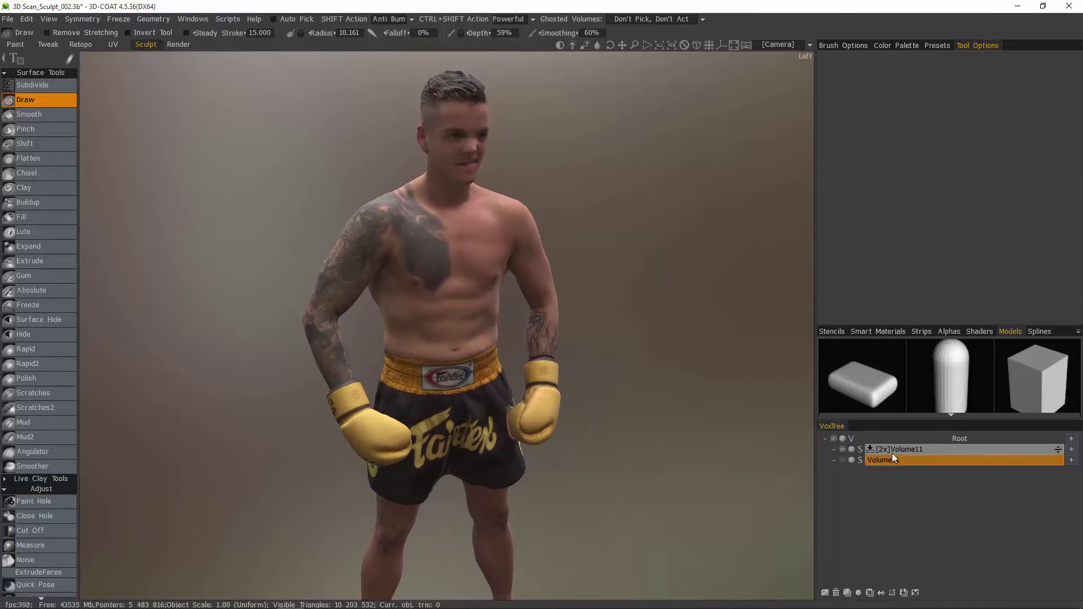